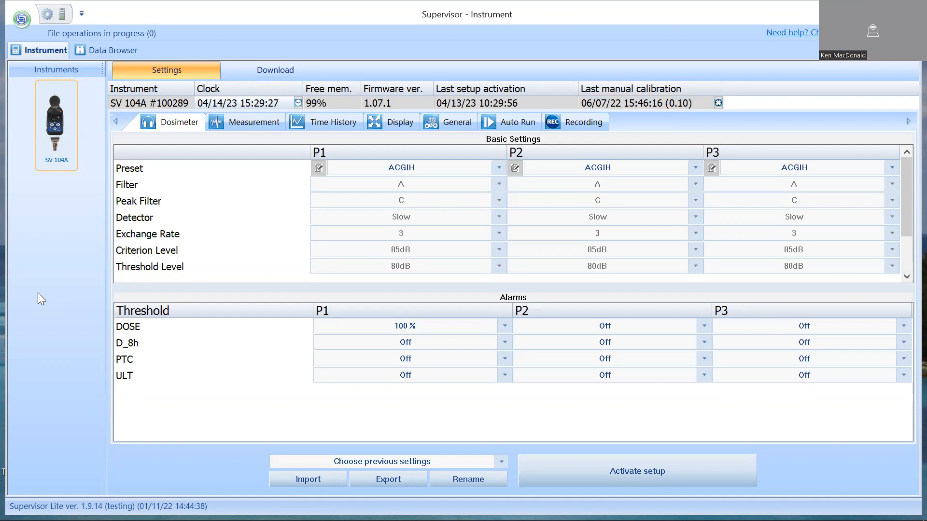
Show the measurement files stored on the connected SV 104A that are available for download.
left_click(57, 169)
left_click(245, 68)
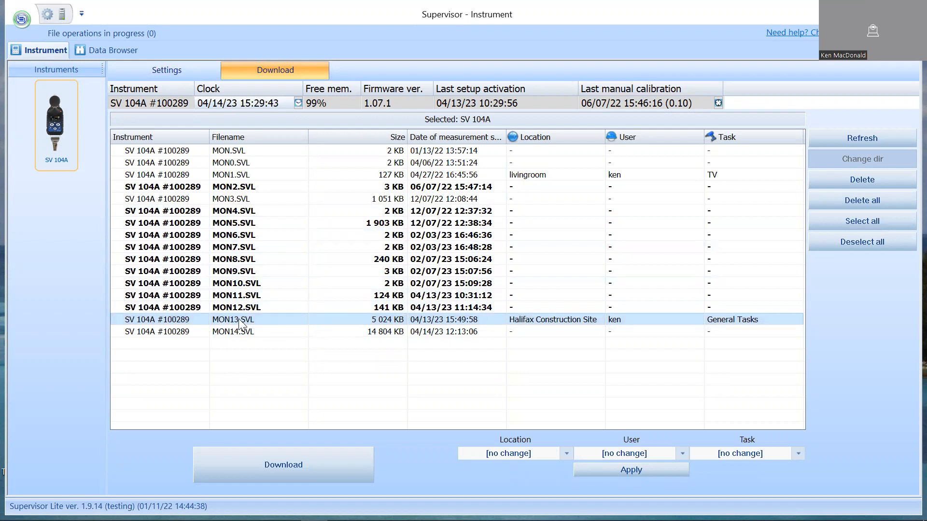
Assign the MON13.SVL measurement from 15:51:00 to location Halifax Construction Site, the existing user's name and task General Tasks in the data browser.
left_click(103, 50)
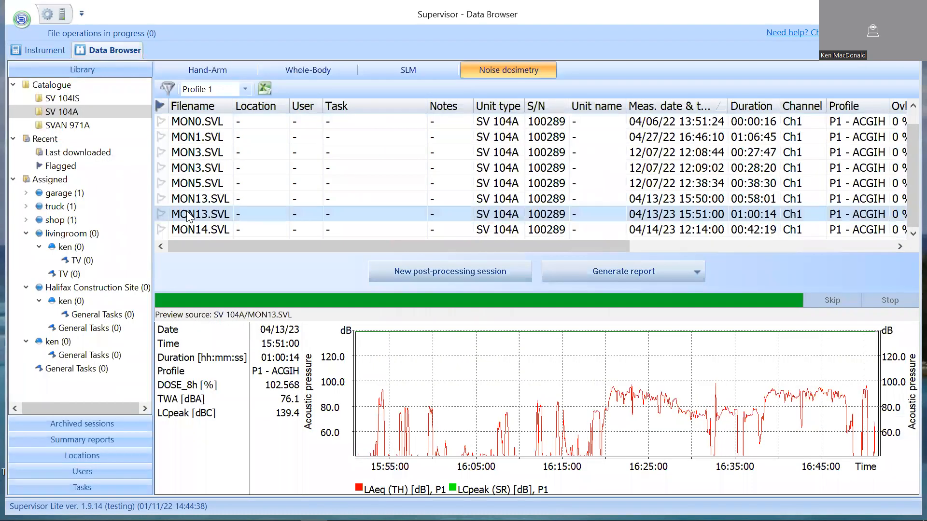
left_click(252, 214)
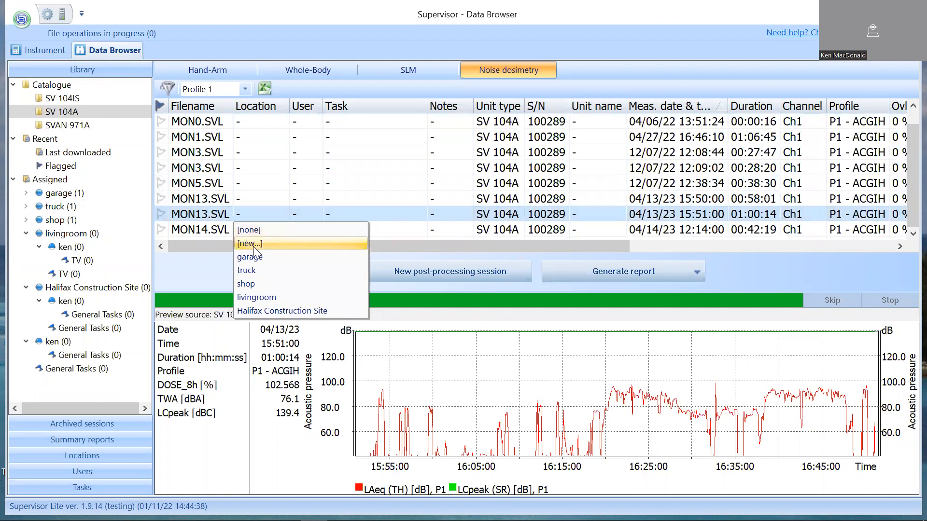
left_click(274, 310)
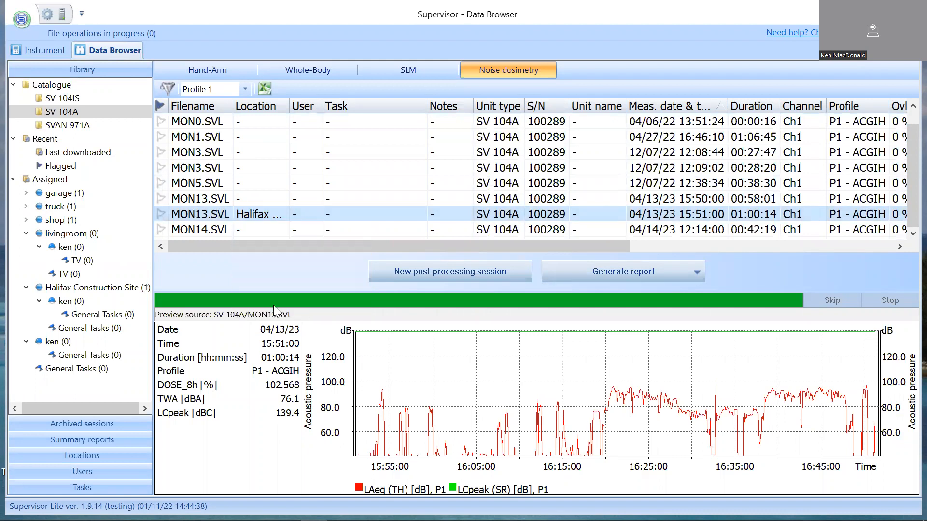
left_click(307, 215)
left_click(309, 256)
left_click(359, 214)
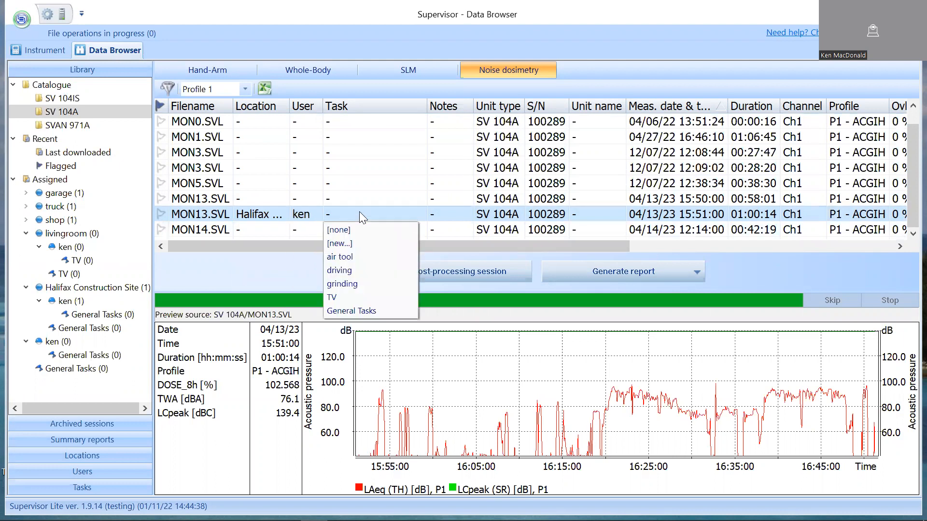
left_click(359, 308)
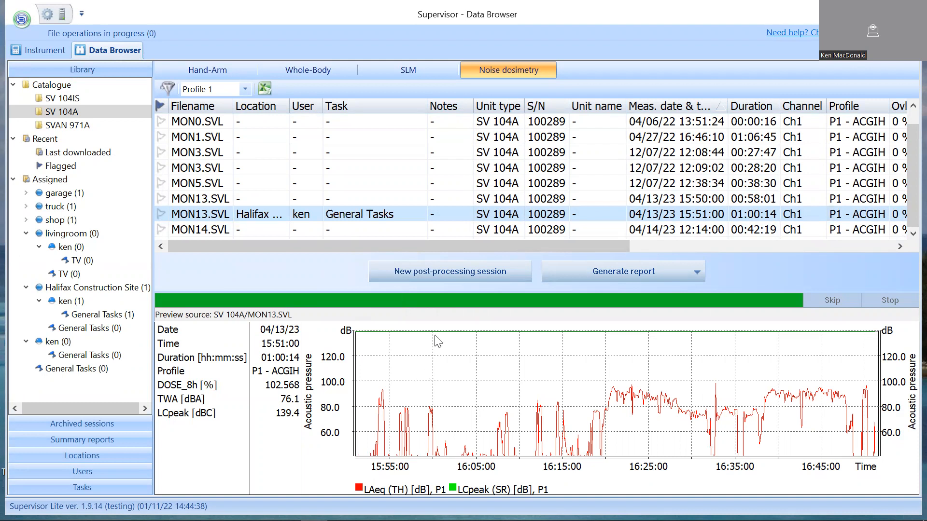
Start a new post-processing session for the selected MON13.SVL measurement with the Default template and the validation tool enabled.
left_click(428, 271)
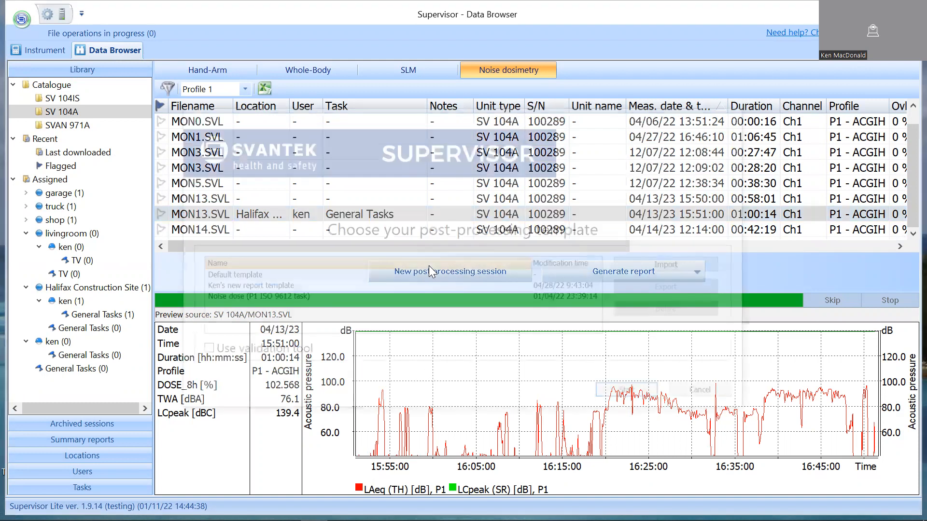
left_click(218, 276)
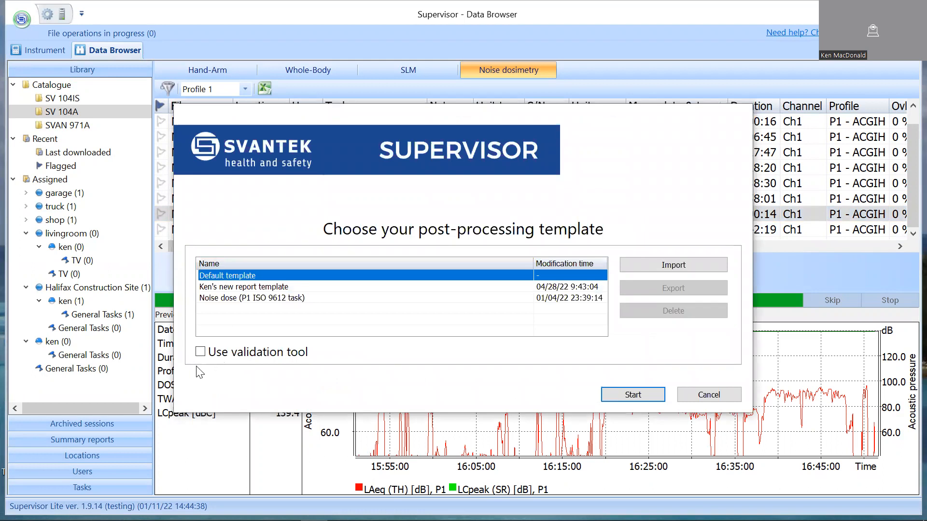
left_click(201, 353)
key("Return")
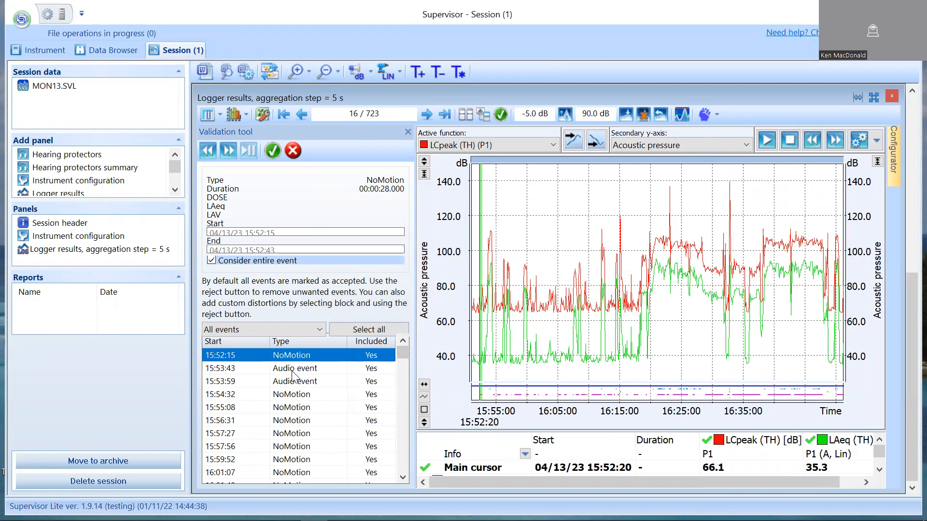
Filter the validation list to Audio event entries and play back the event starting at 15:53:59.
left_click(270, 331)
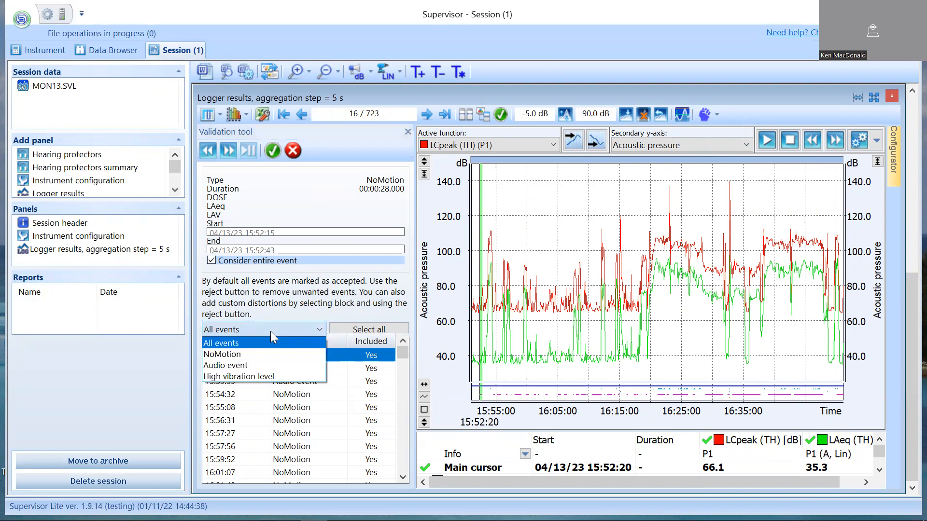
left_click(258, 372)
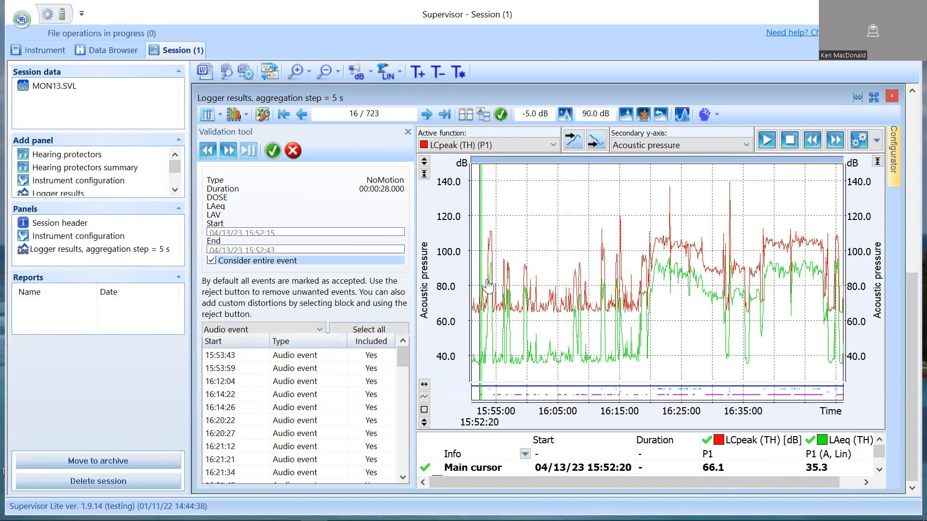
left_click(305, 381)
left_click(283, 370)
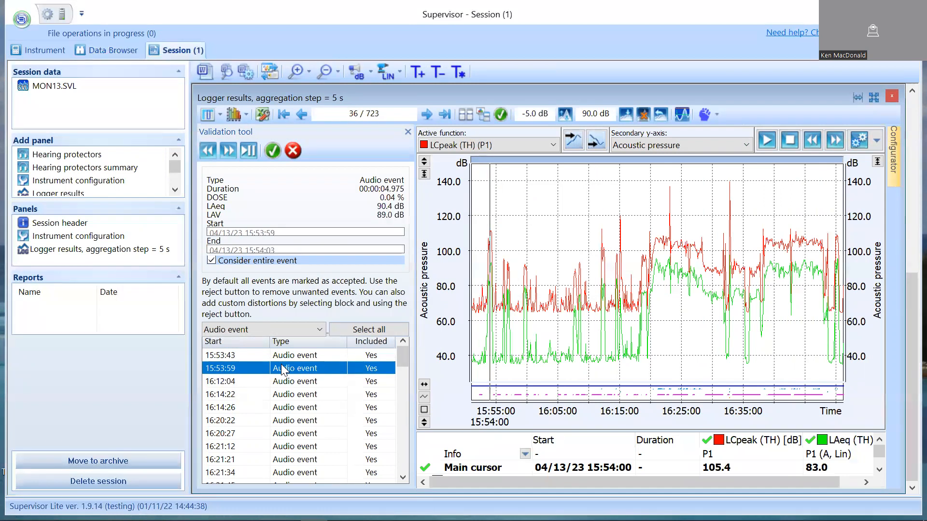
left_click(250, 151)
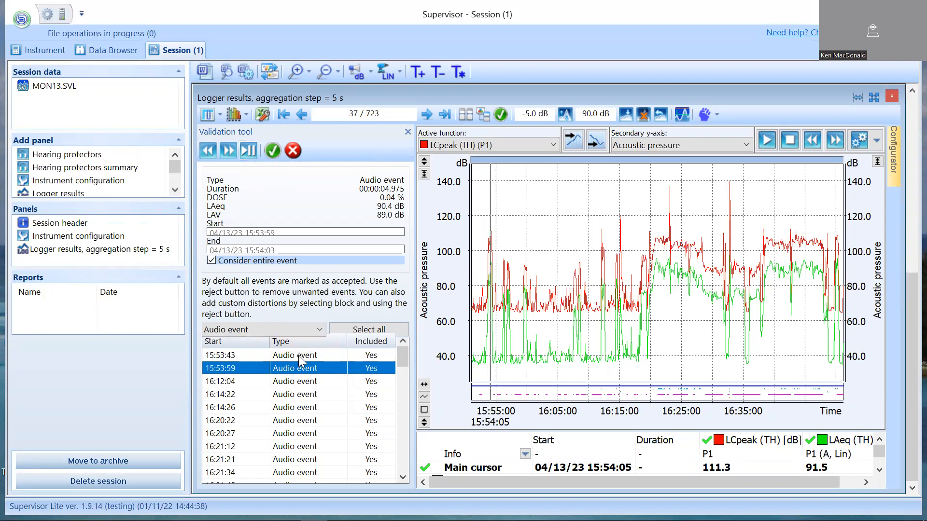
Play back the 15:53:43 audio event, and replay the one starting at 15:53:59.
left_click(299, 357)
left_click(251, 154)
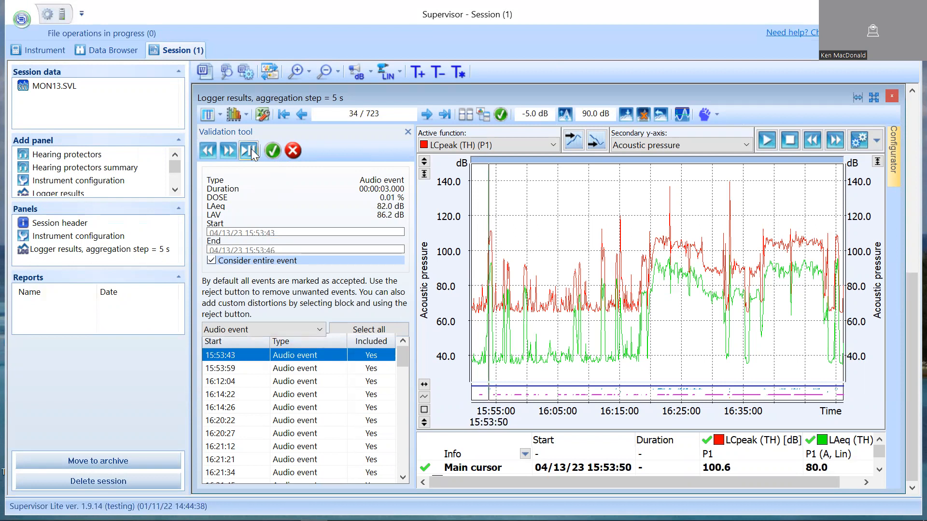
left_click(281, 370)
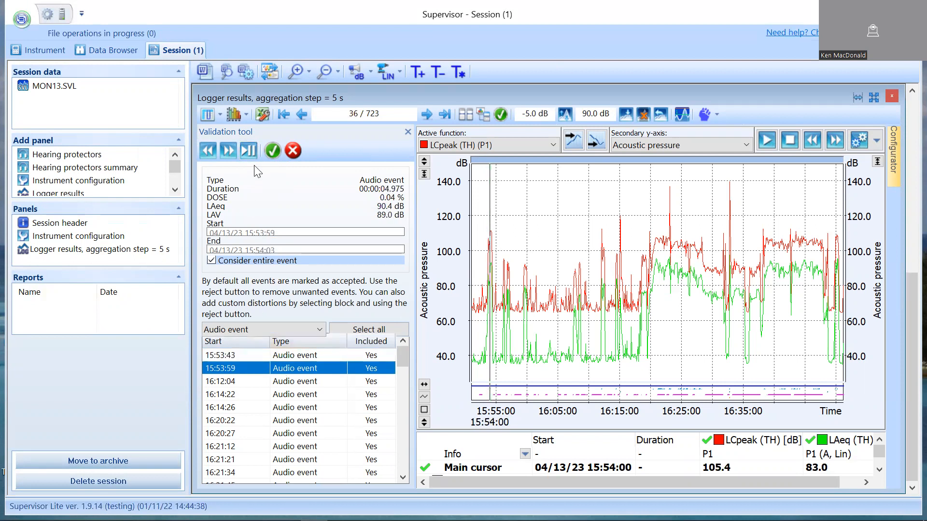
left_click(249, 151)
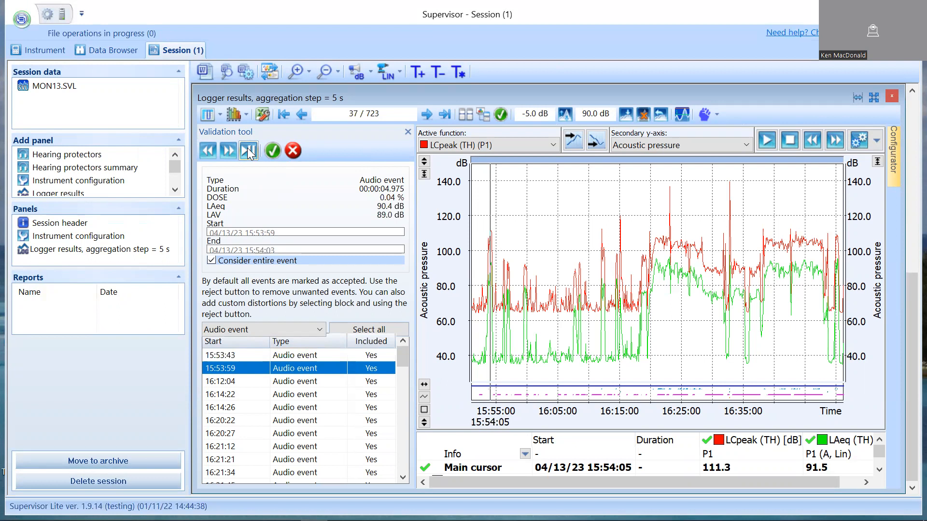
Select the block from 15:53:05 to 15:55:15 on the logger plot and start a new marker from it.
left_click(498, 271)
left_click_drag(497, 272, 484, 271)
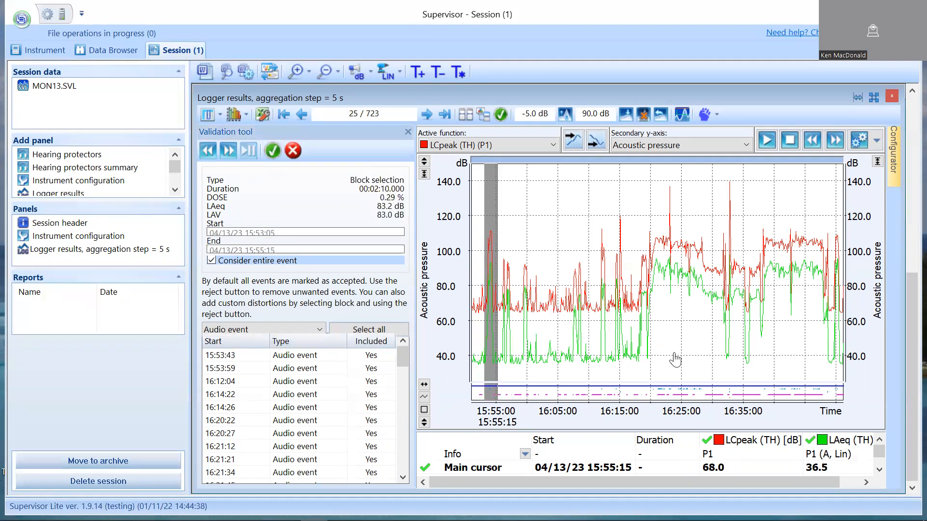
right_click(491, 226)
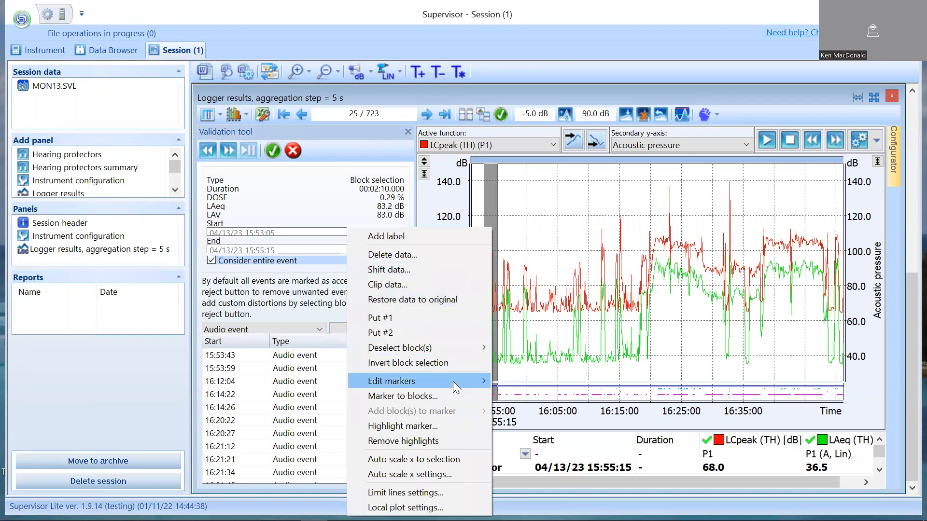
mouse_move(453, 382)
mouse_move(526, 383)
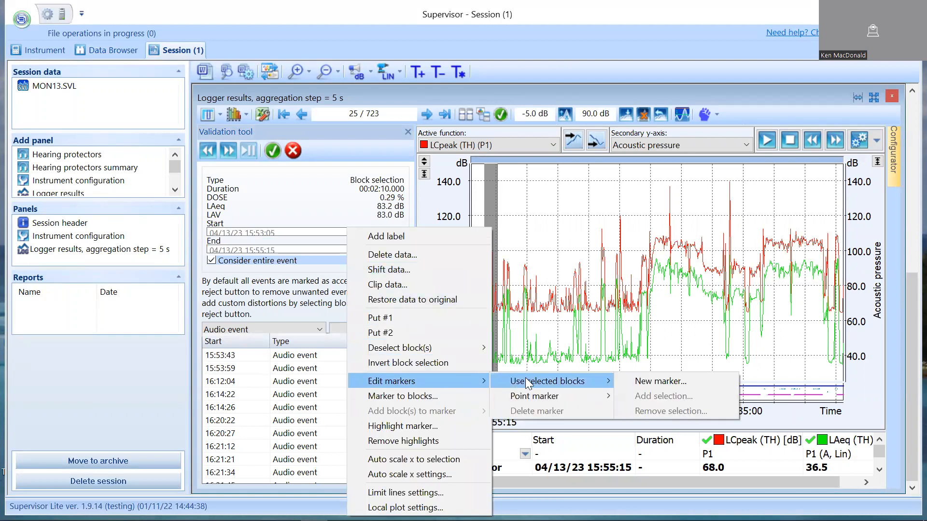
left_click(644, 380)
Set the new marker's color to red, name it Jackhammer and create it.
left_click(533, 236)
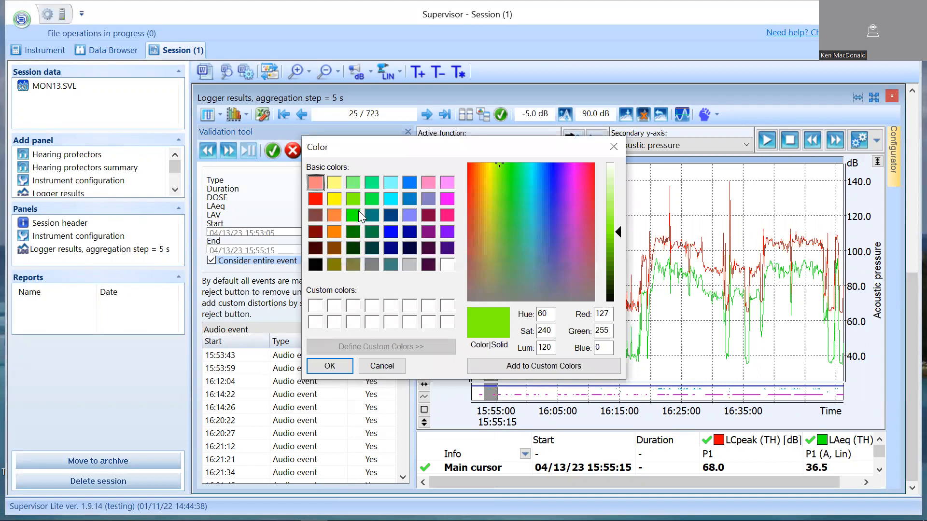
left_click(317, 200)
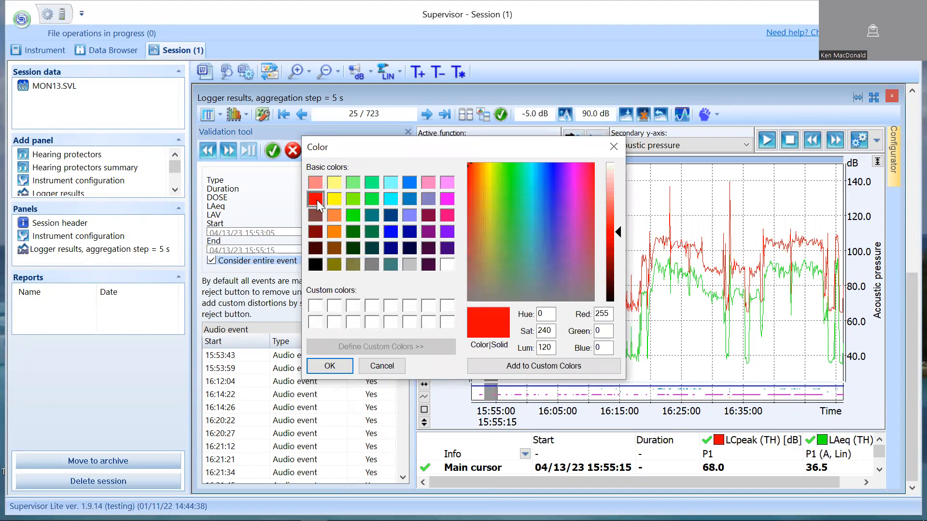
left_click(330, 366)
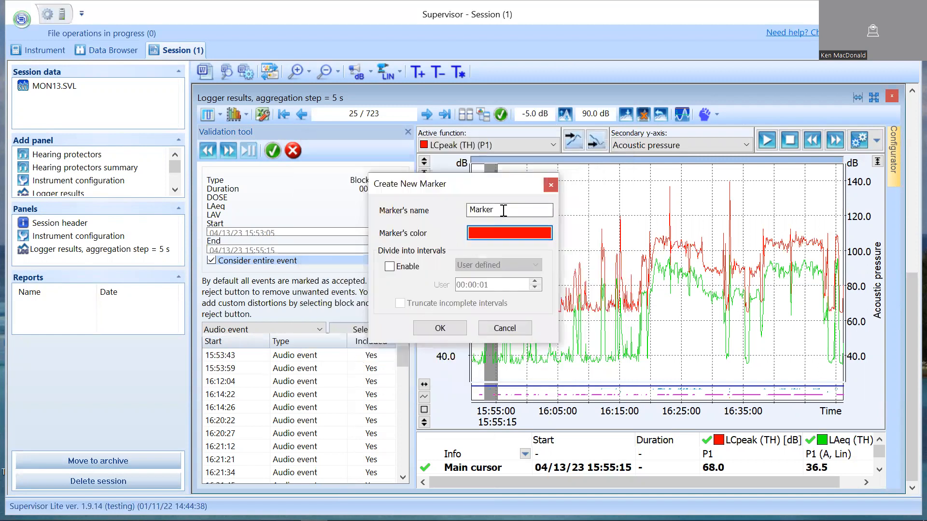
key("BackSpace")
key("BackSpace")
key("BackSpace")
key("BackSpace")
key("BackSpace")
key("BackSpace")
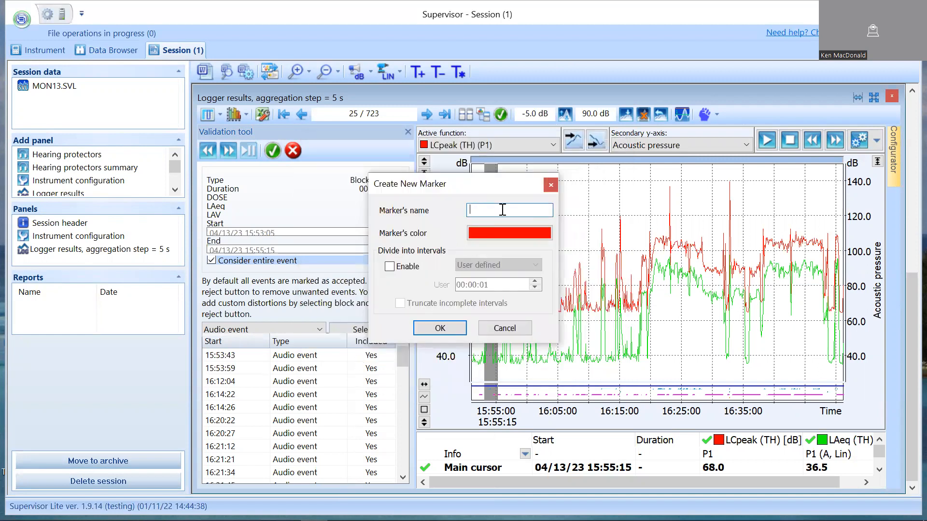
type("Jach")
key("BackSpace")
type("khammer")
left_click(436, 328)
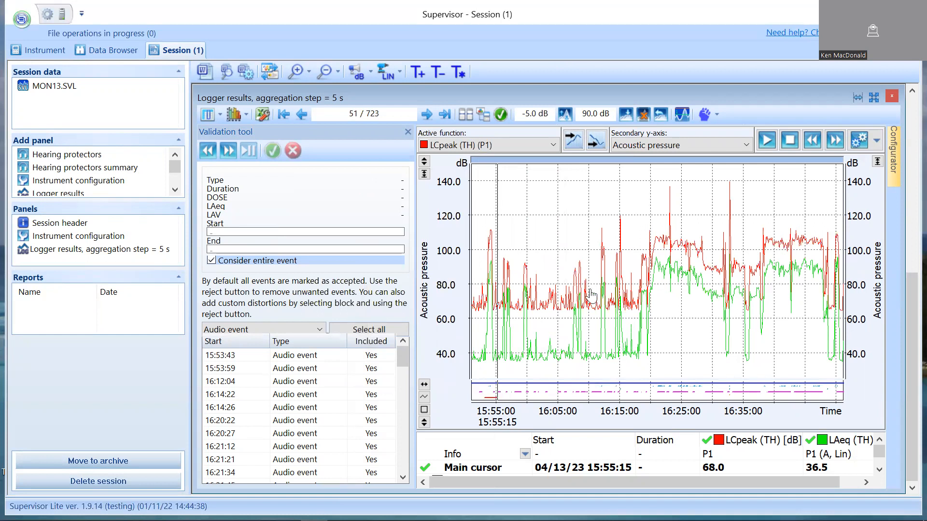
Play back the audio events starting at 16:12:04 and 16:14:26 to identify their noise sources.
left_click(299, 408)
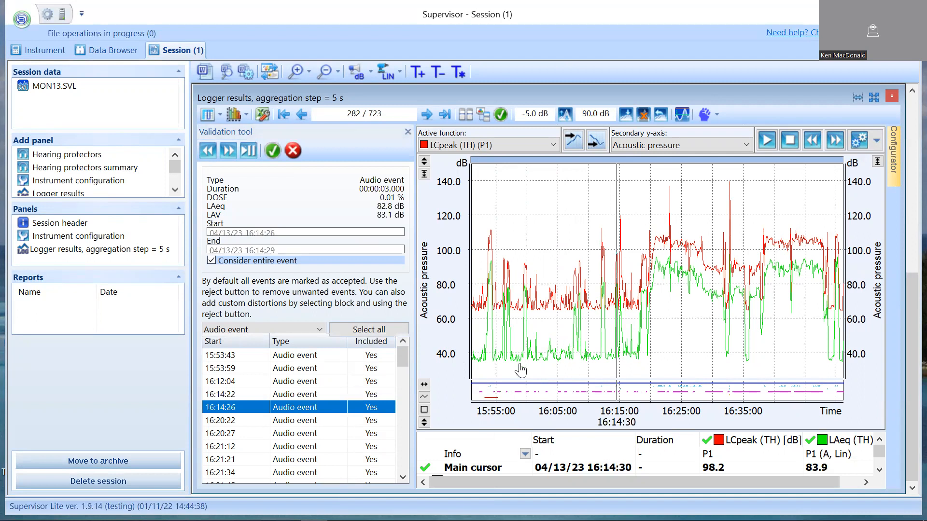
left_click(298, 381)
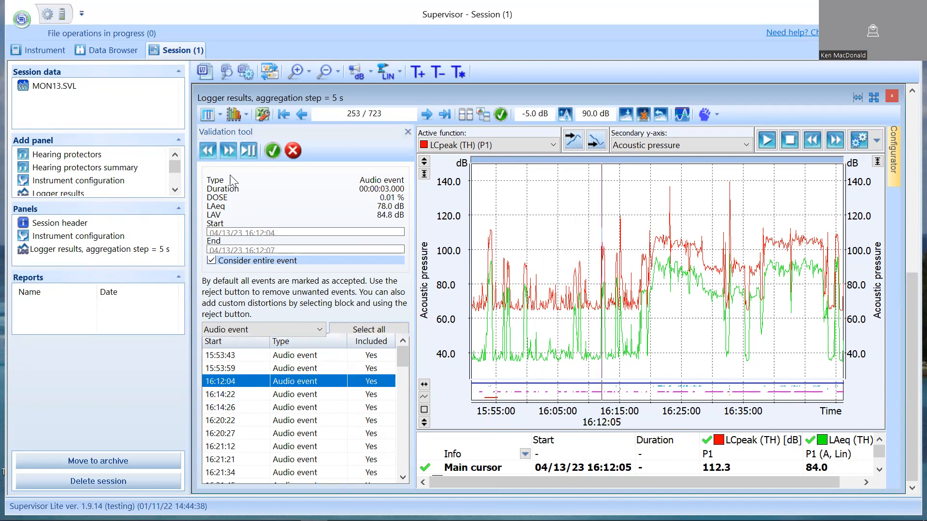
left_click(245, 151)
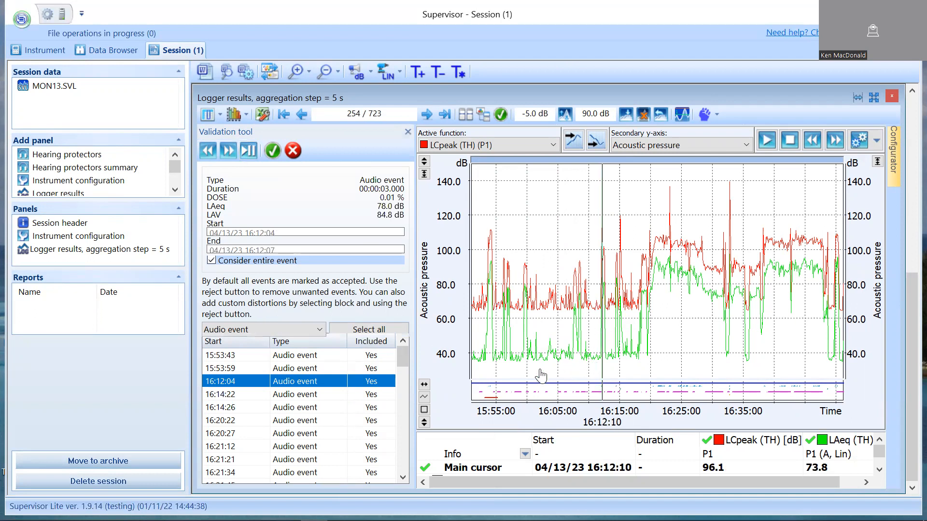
left_click(304, 408)
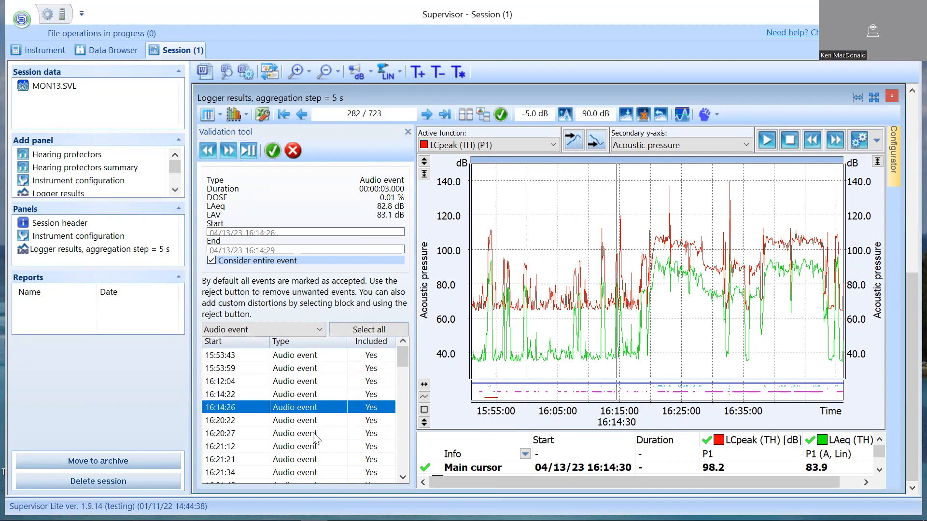
key("Down")
key("Up")
left_click(245, 149)
Play back the 16:20:22 audio event, and replay the one starting at 16:14:26.
key("Down")
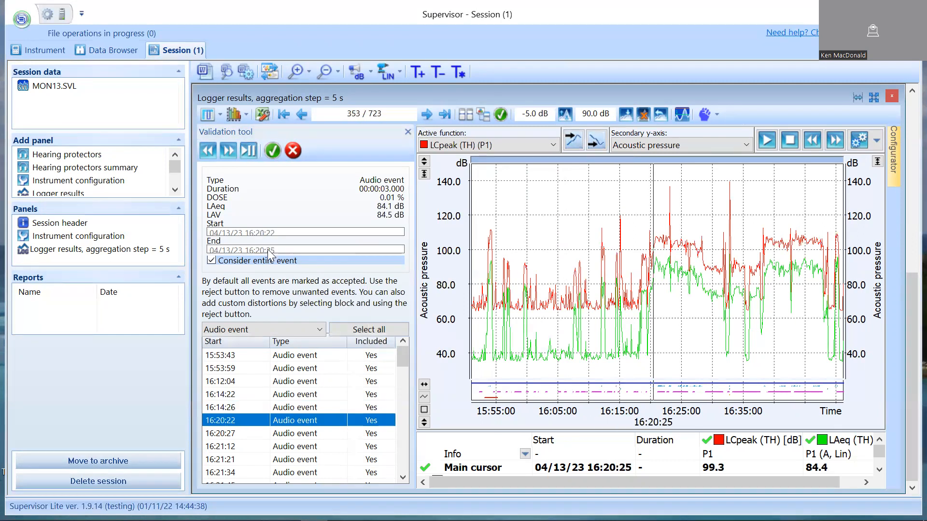
left_click(244, 151)
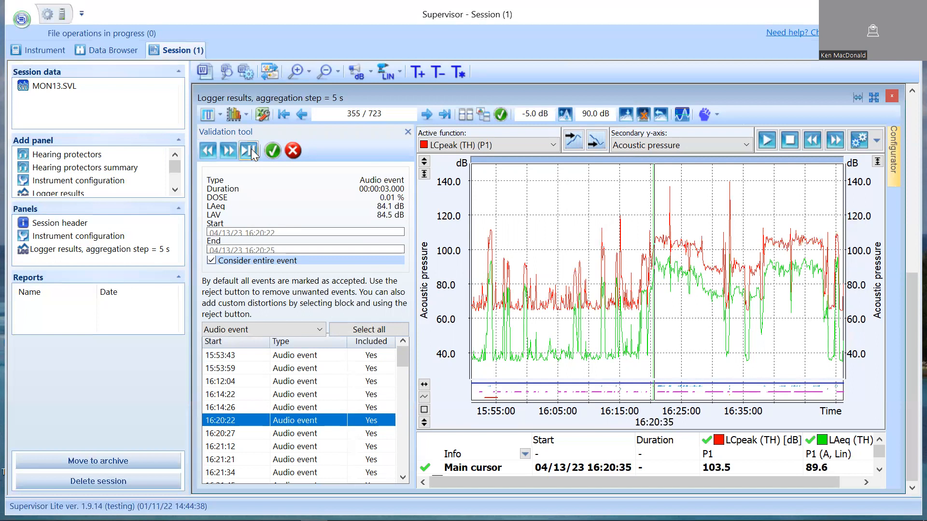
left_click(249, 151)
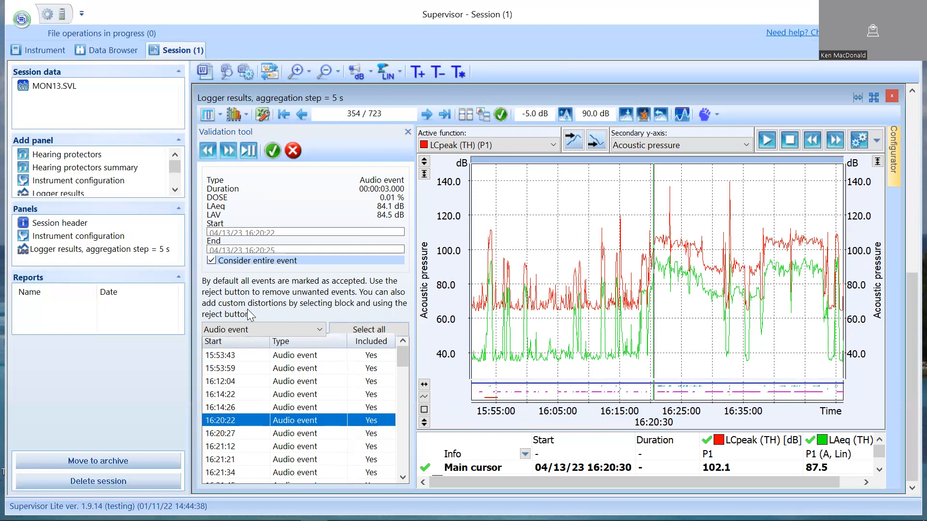
left_click(247, 394)
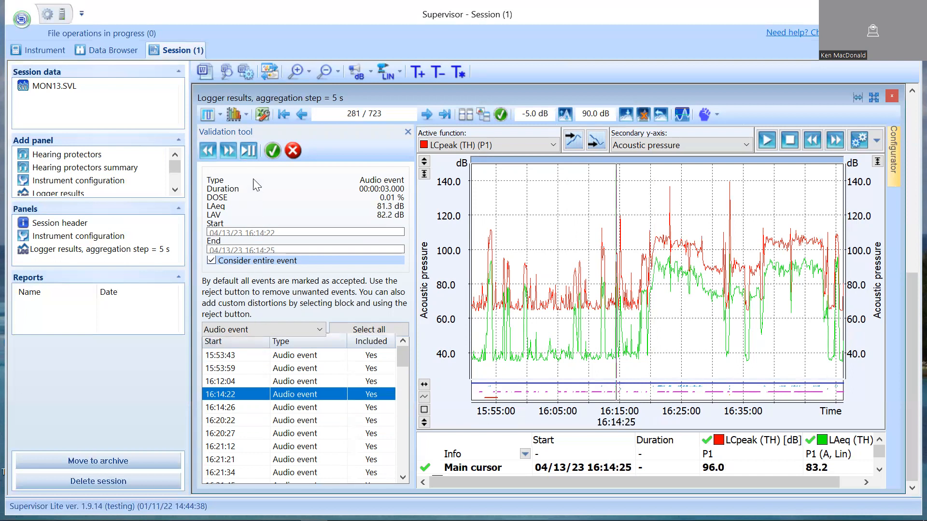
key("Down")
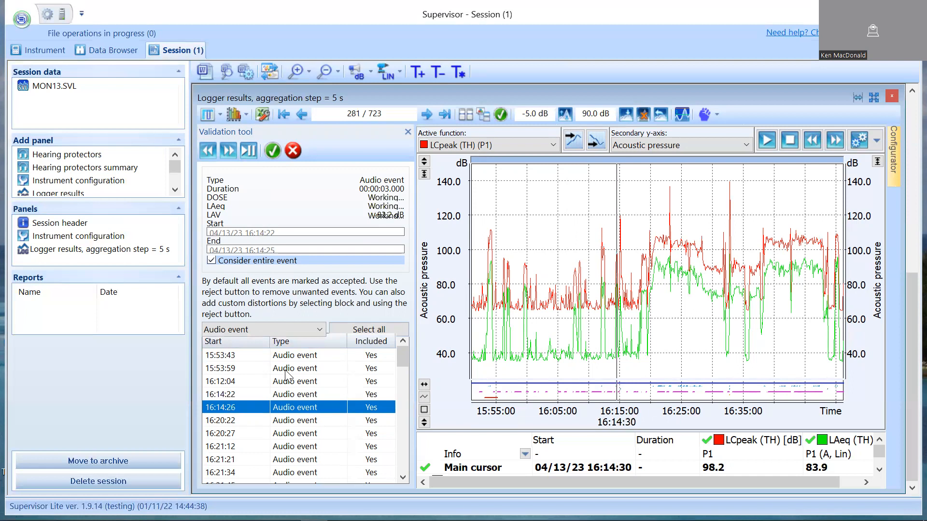
left_click(248, 153)
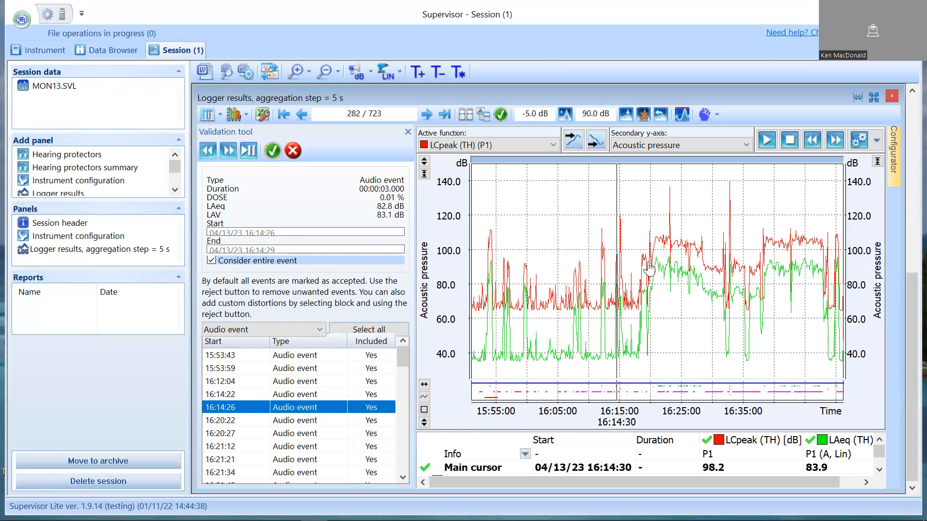
Select the block from 16:14:10 to 16:15:55 on the logger plot and start a new marker from it.
left_click(626, 260)
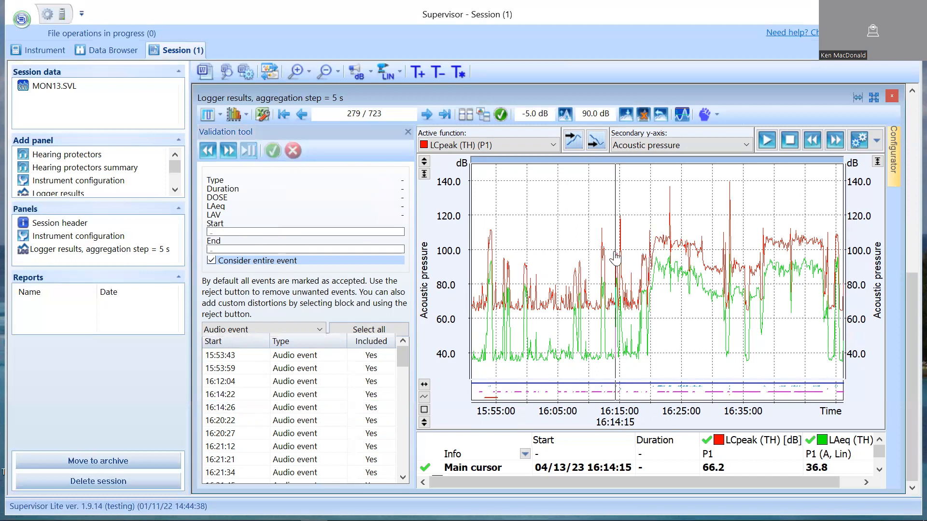
left_click_drag(626, 260, 615, 268)
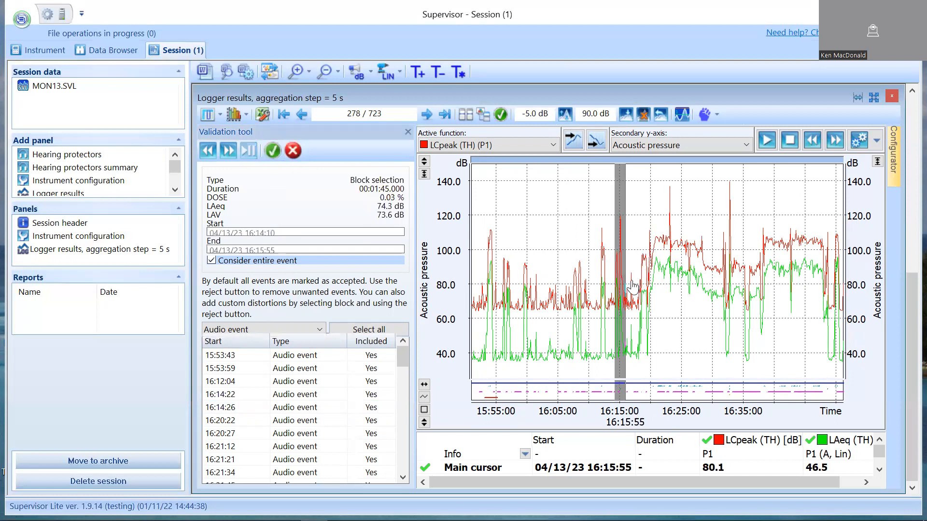
right_click(618, 223)
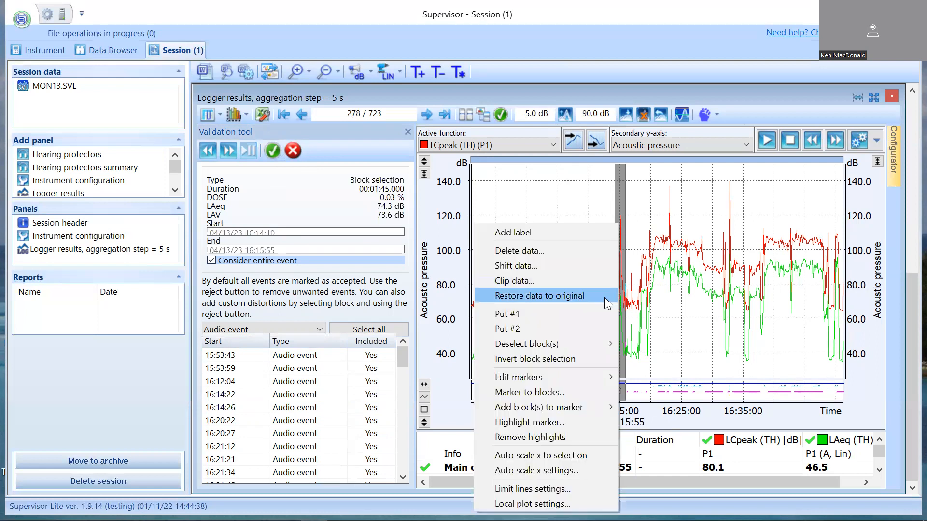
mouse_move(569, 374)
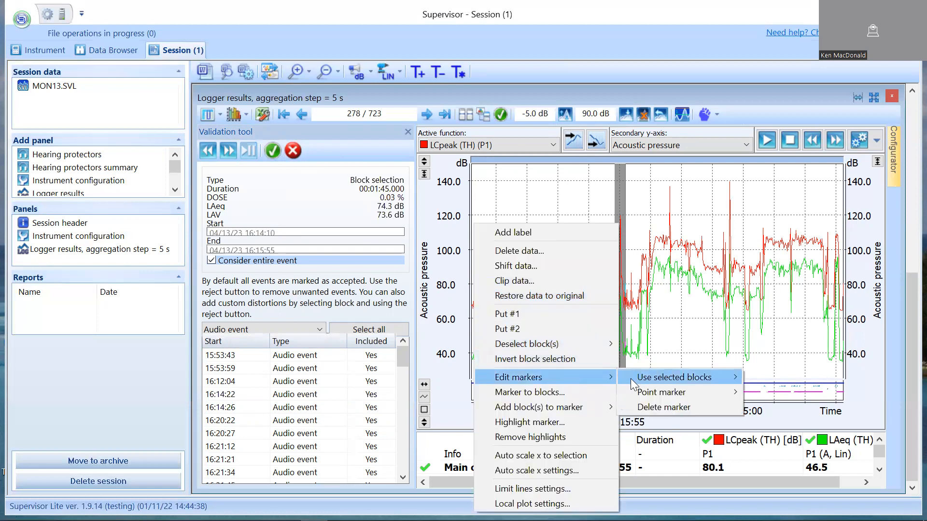
mouse_move(642, 381)
left_click(760, 377)
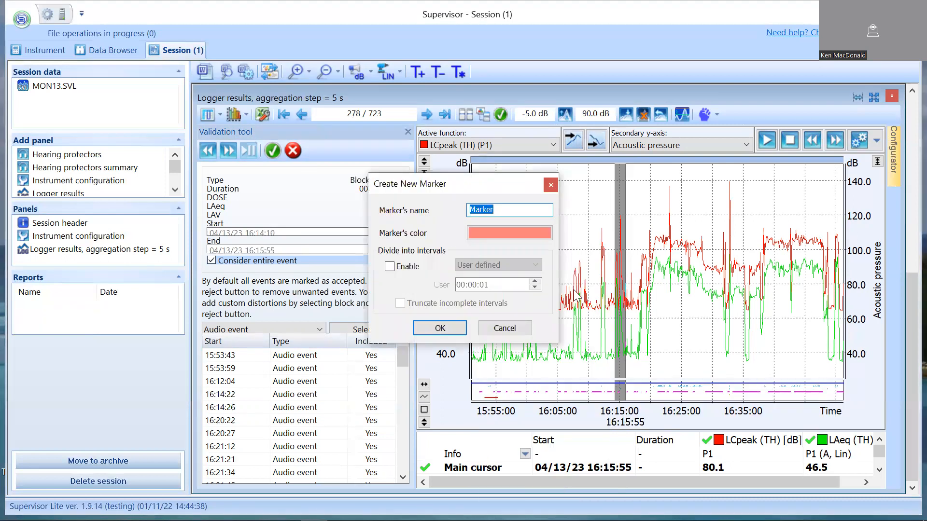
Name the new marker Hammer Drill, set its color to black and create it.
type("Hammer Dil")
key("BackSpace")
key("BackSpace")
key("BackSpace")
type("rill")
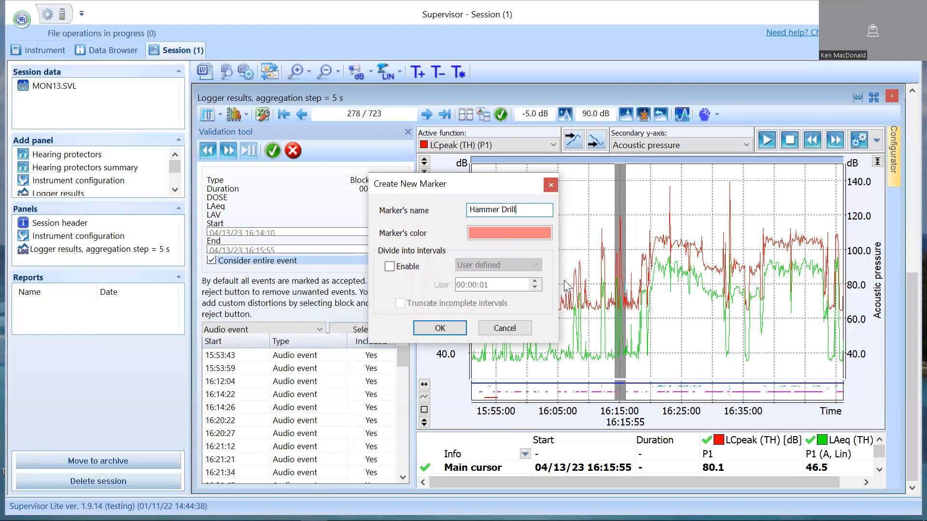
left_click(510, 232)
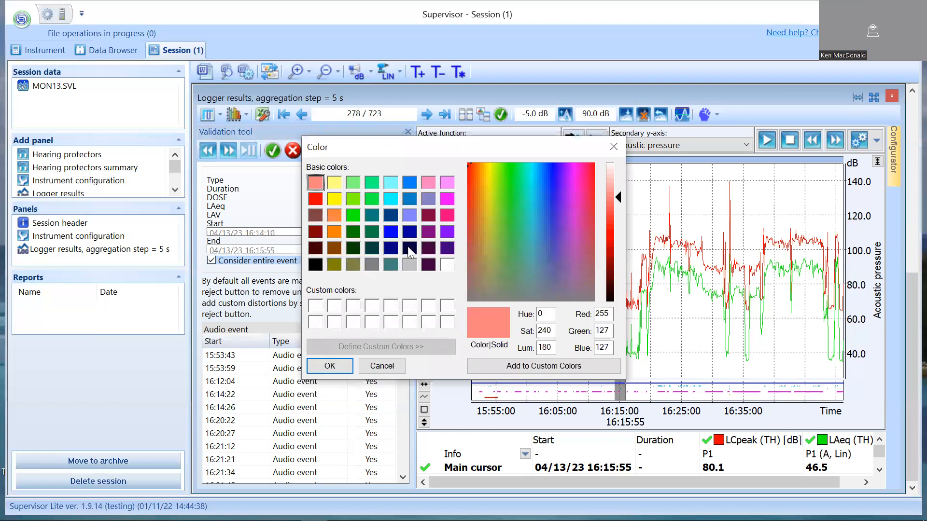
left_click(316, 265)
left_click(329, 366)
left_click(437, 326)
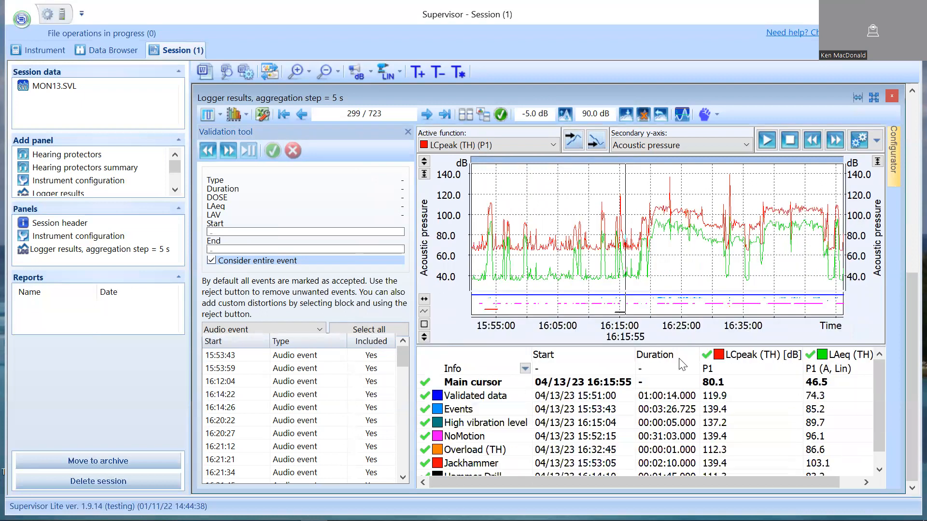
Examine the levels of the Jackhammer and Hammer Drill markers in the results table and the event types available for filtering.
scroll(604, 473, "down", 1)
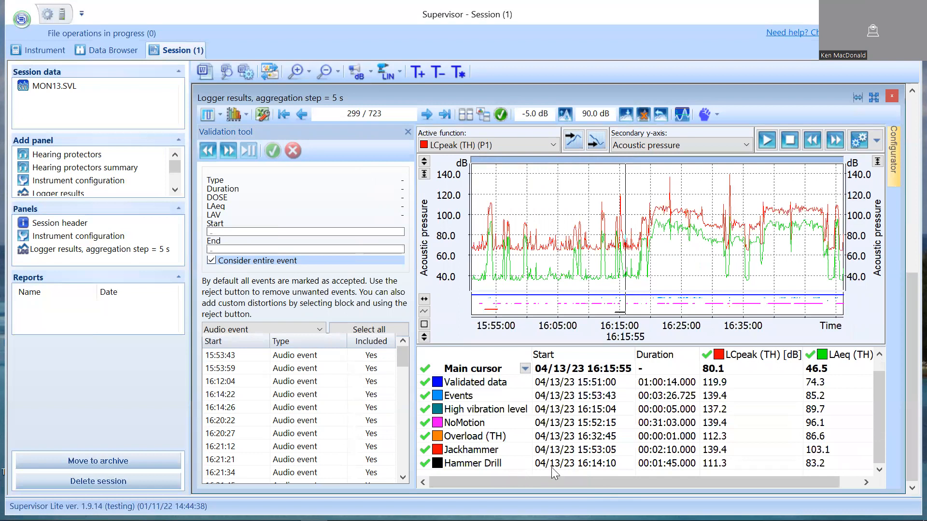
left_click_drag(729, 478, 783, 480)
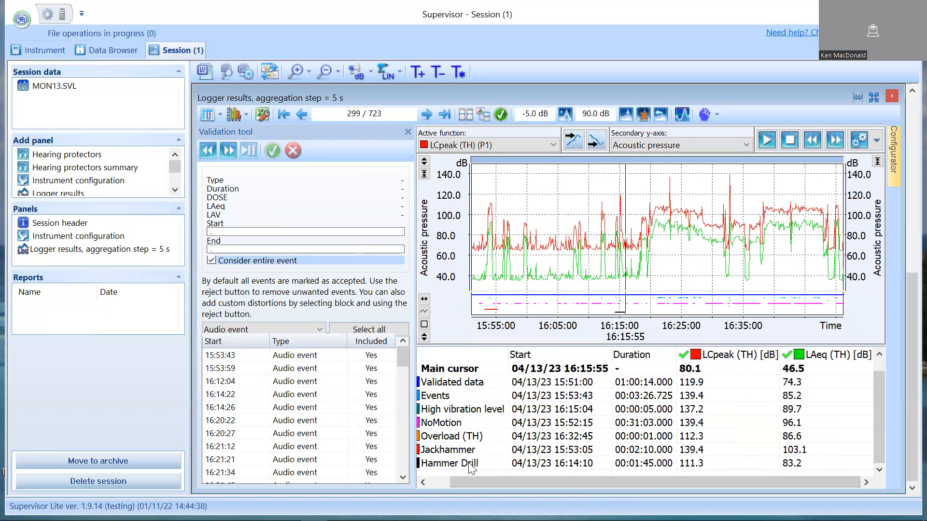
left_click_drag(511, 483, 464, 482)
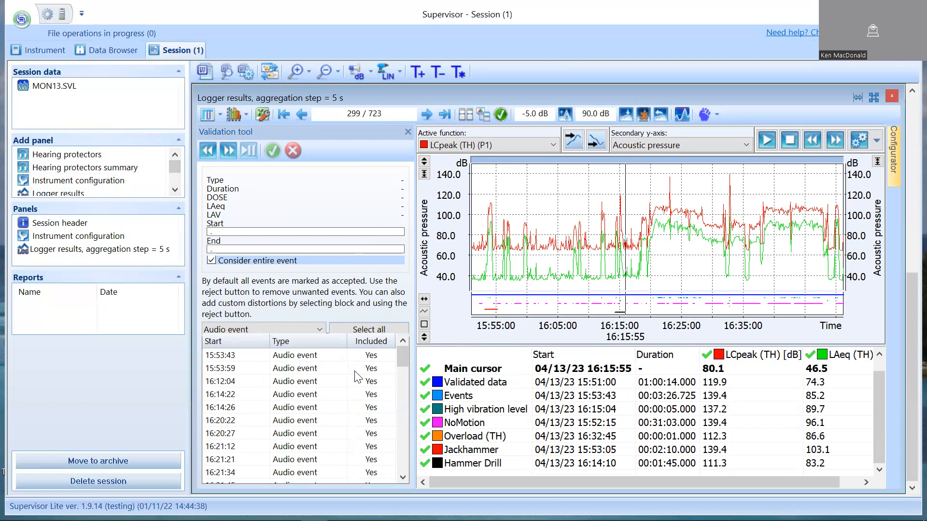
left_click(277, 328)
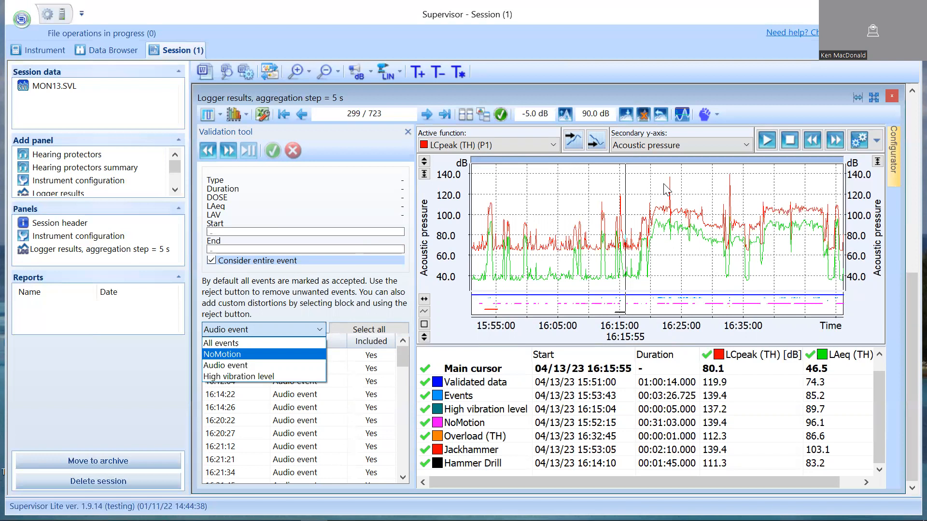
Generate a report from the session panels, cancelling the Microsoft Office setup and dismissing the Word message.
left_click(202, 70)
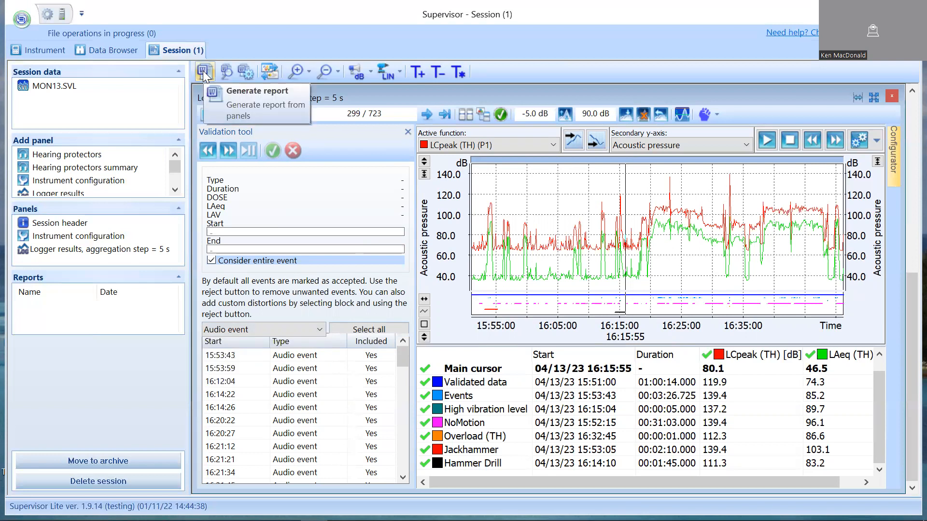
left_click(202, 70)
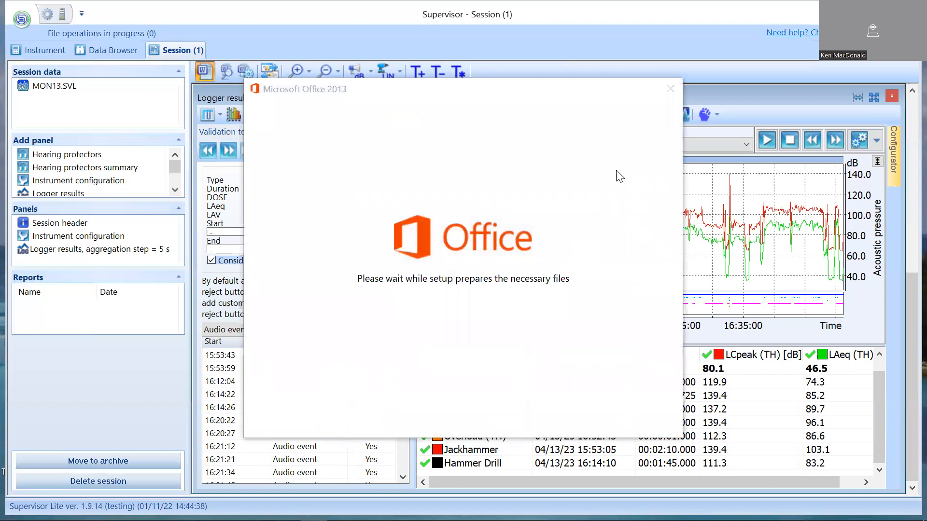
left_click(667, 89)
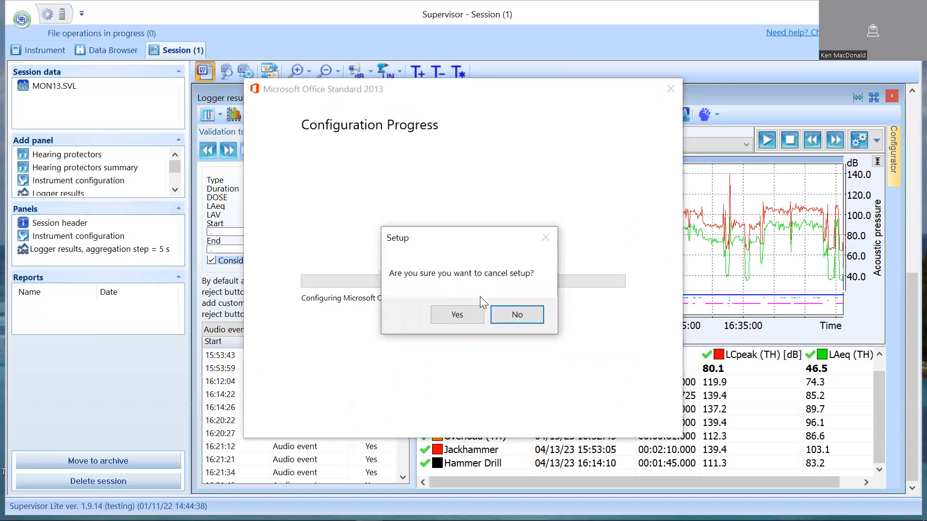
left_click(456, 314)
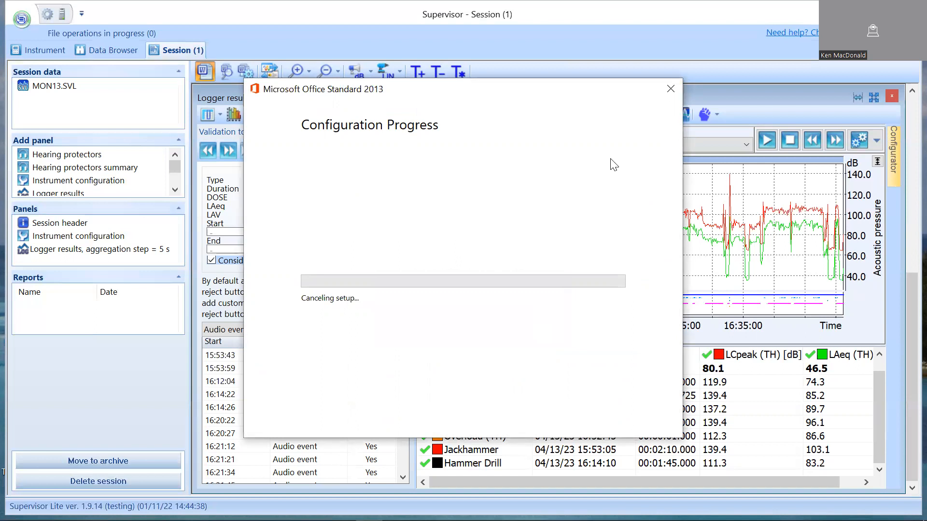
left_click(670, 90)
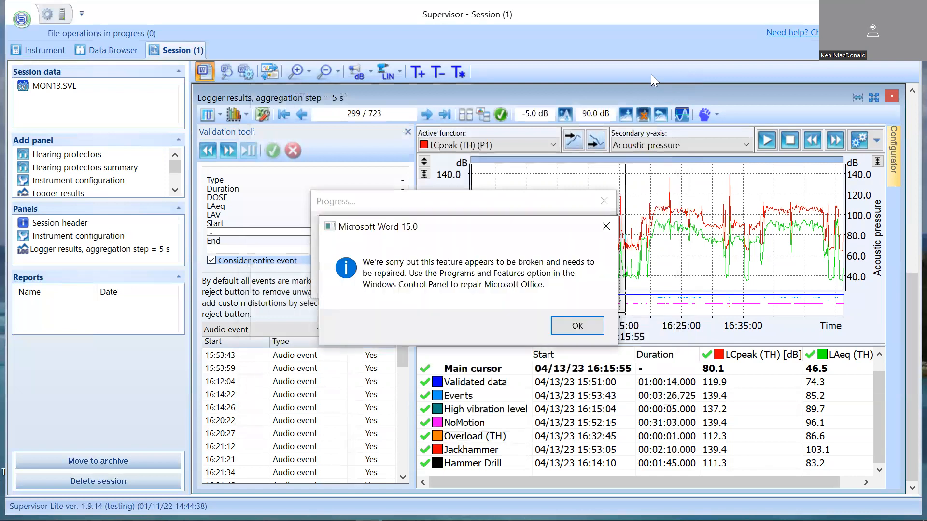
left_click(570, 323)
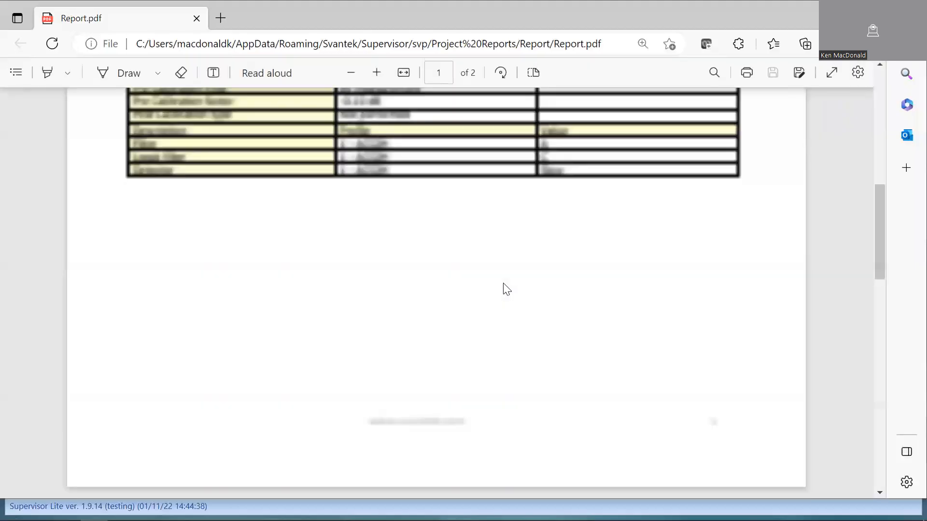
Review the generated Report.pdf, from the session header and instrument configuration to the logger plot and marker results table.
scroll(675, 287, "up", 9)
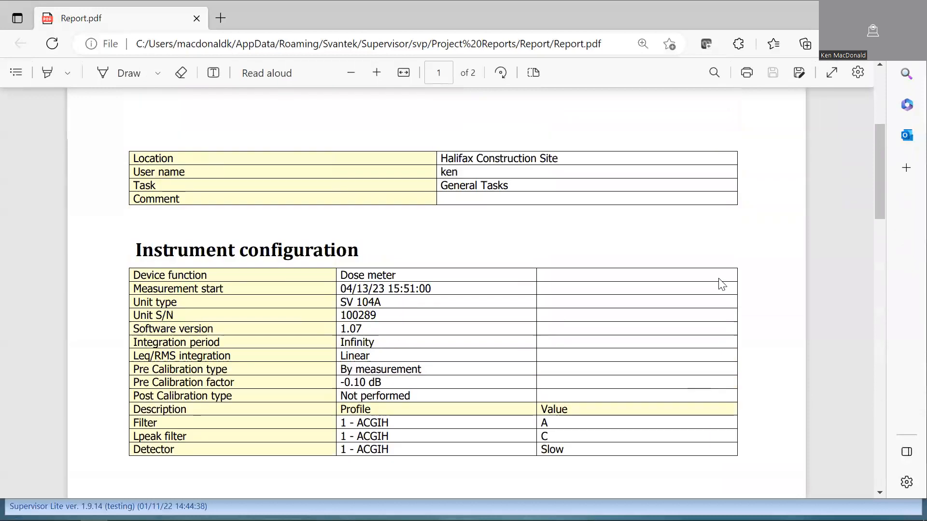
scroll(729, 286, "down", 3)
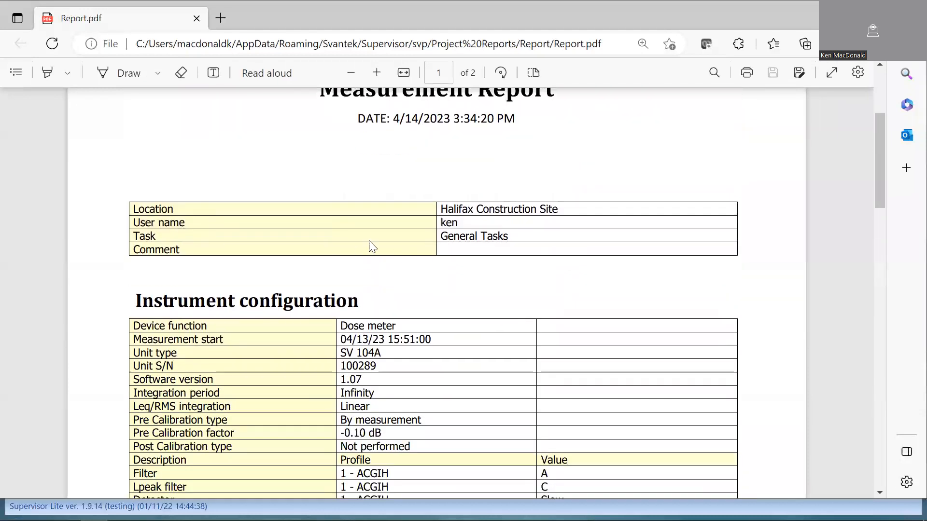
scroll(439, 203, "down", 2)
scroll(275, 195, "up", 2)
scroll(536, 259, "down", 5)
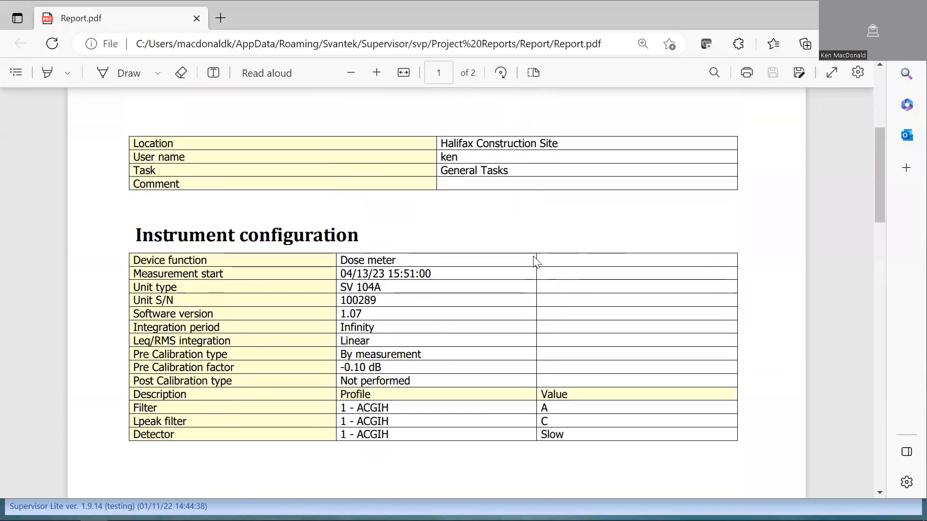
scroll(477, 267, "down", 15)
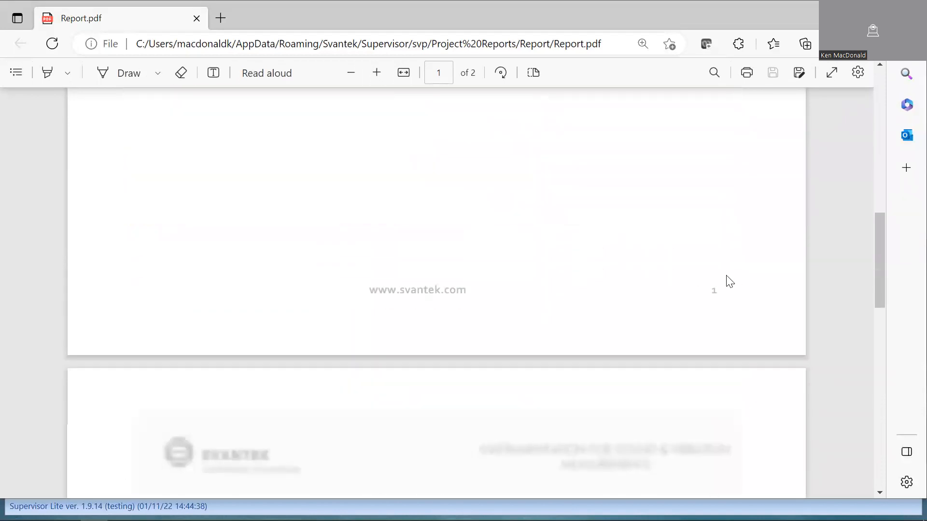
scroll(734, 280, "down", 5)
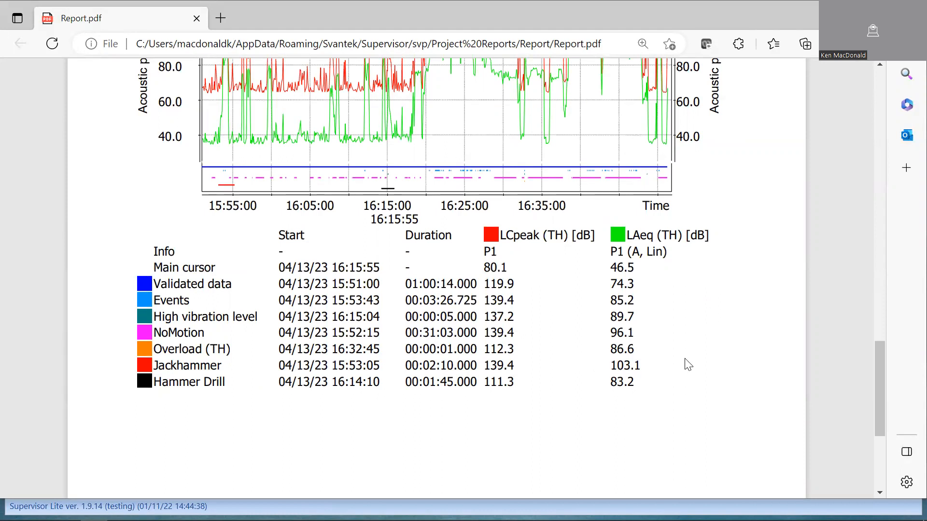
scroll(744, 330, "up", 3)
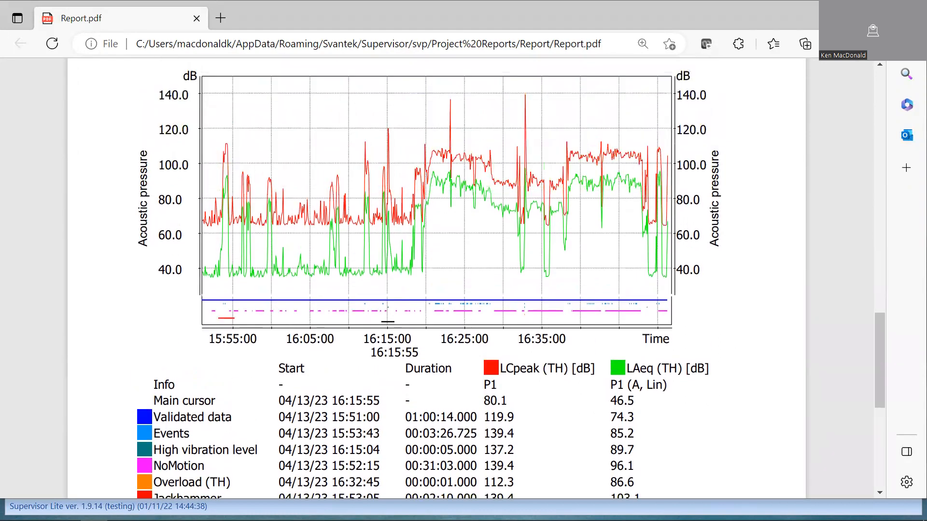